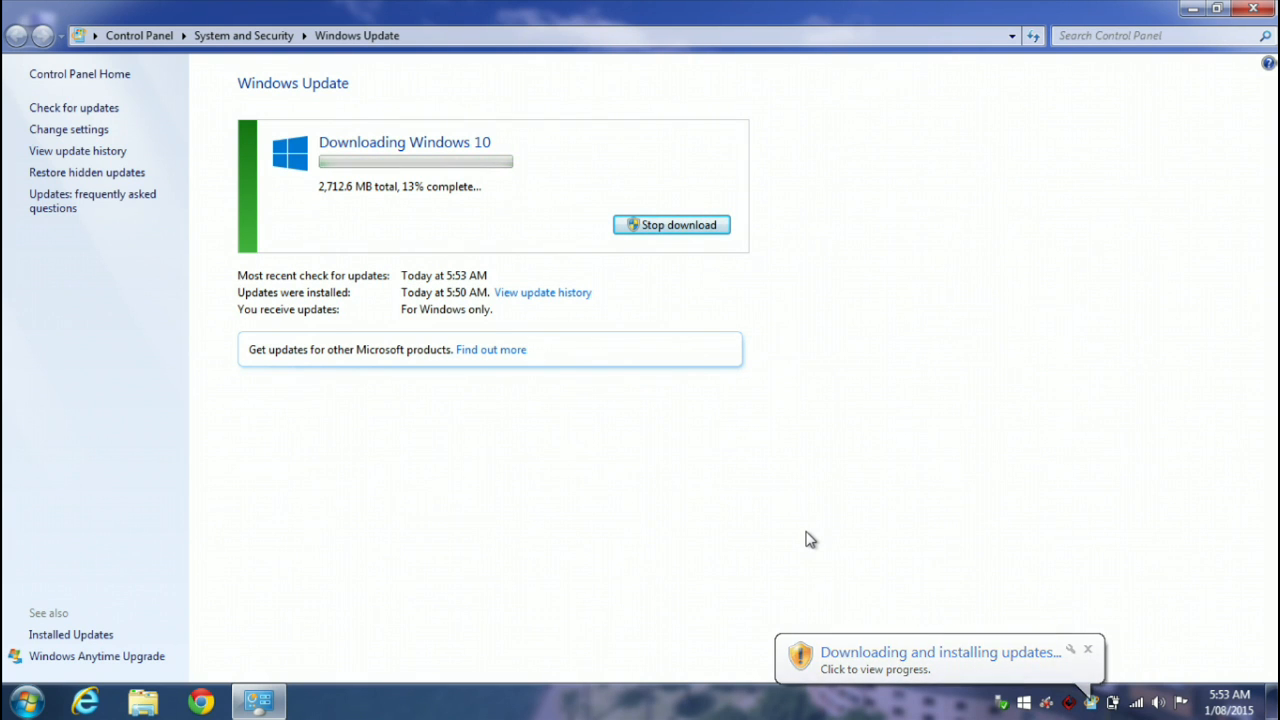
Bring up the Get Windows 10 window and position it beside the Windows Update download at 14%.
click(1022, 701)
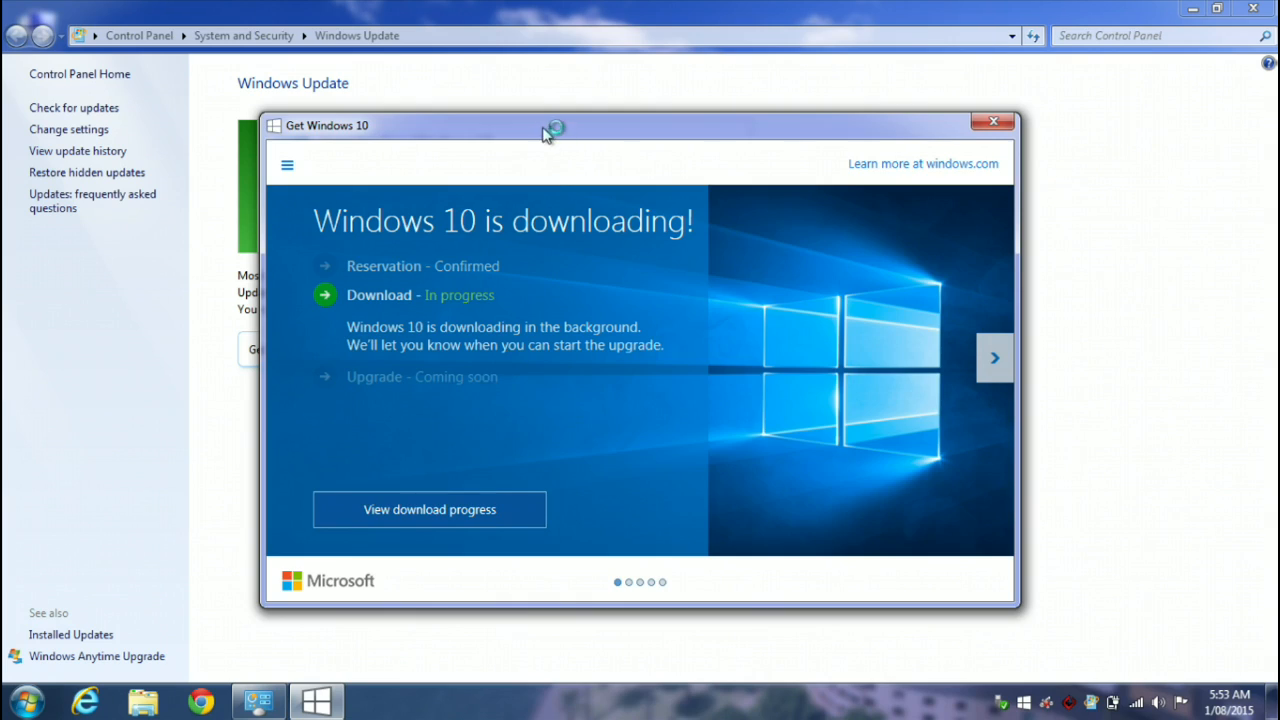
mouse_move(548, 128)
mouse_down()
mouse_move(765, 376)
mouse_move(791, 193)
mouse_up()
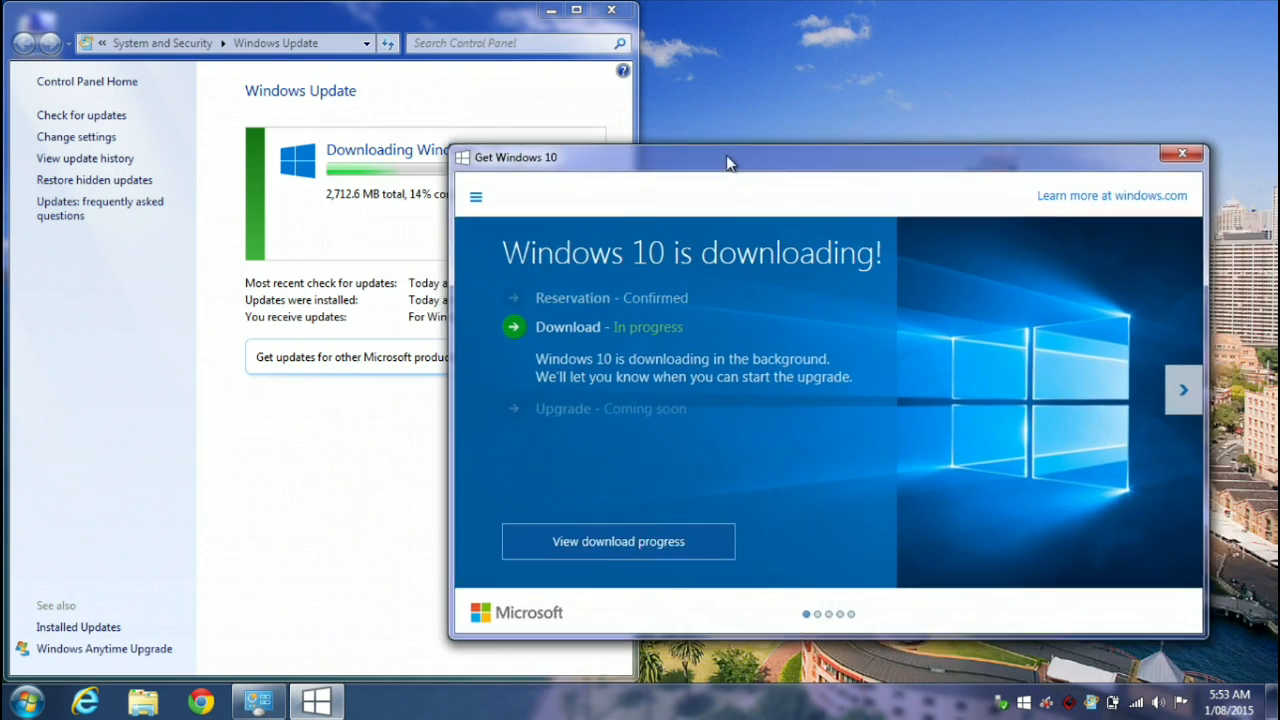
drag(730, 160, 785, 191)
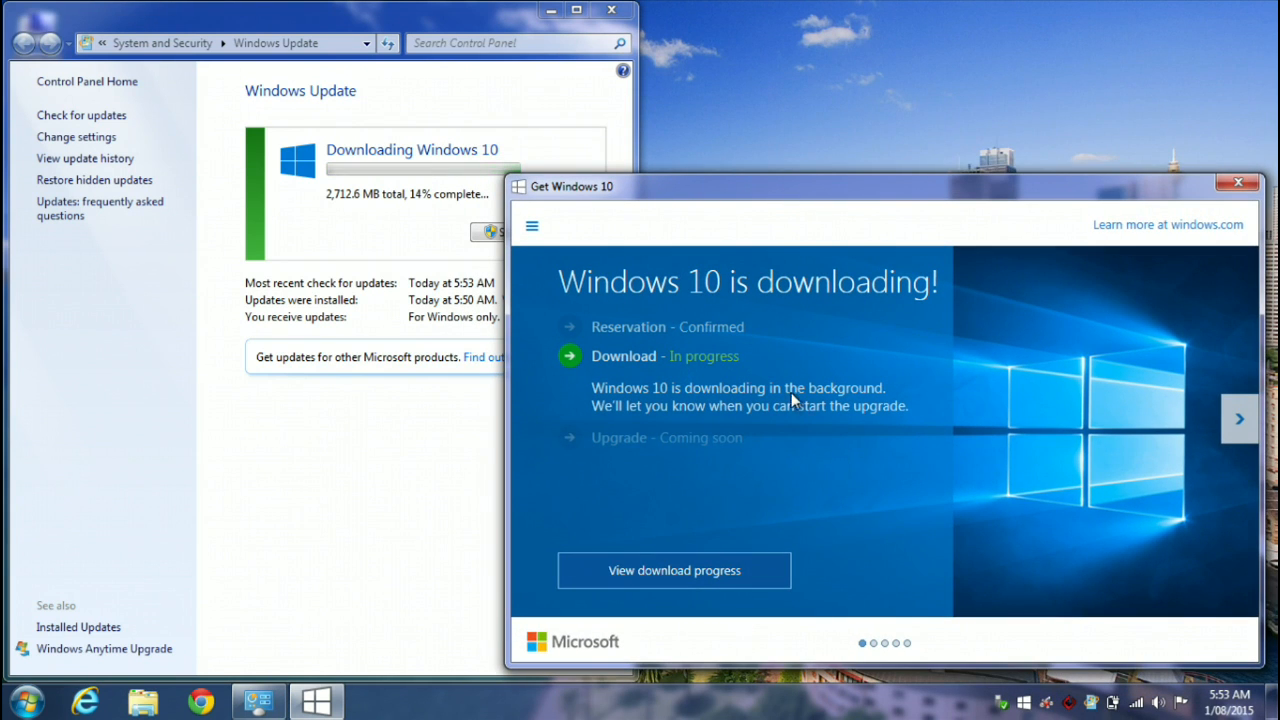
drag(730, 191, 727, 194)
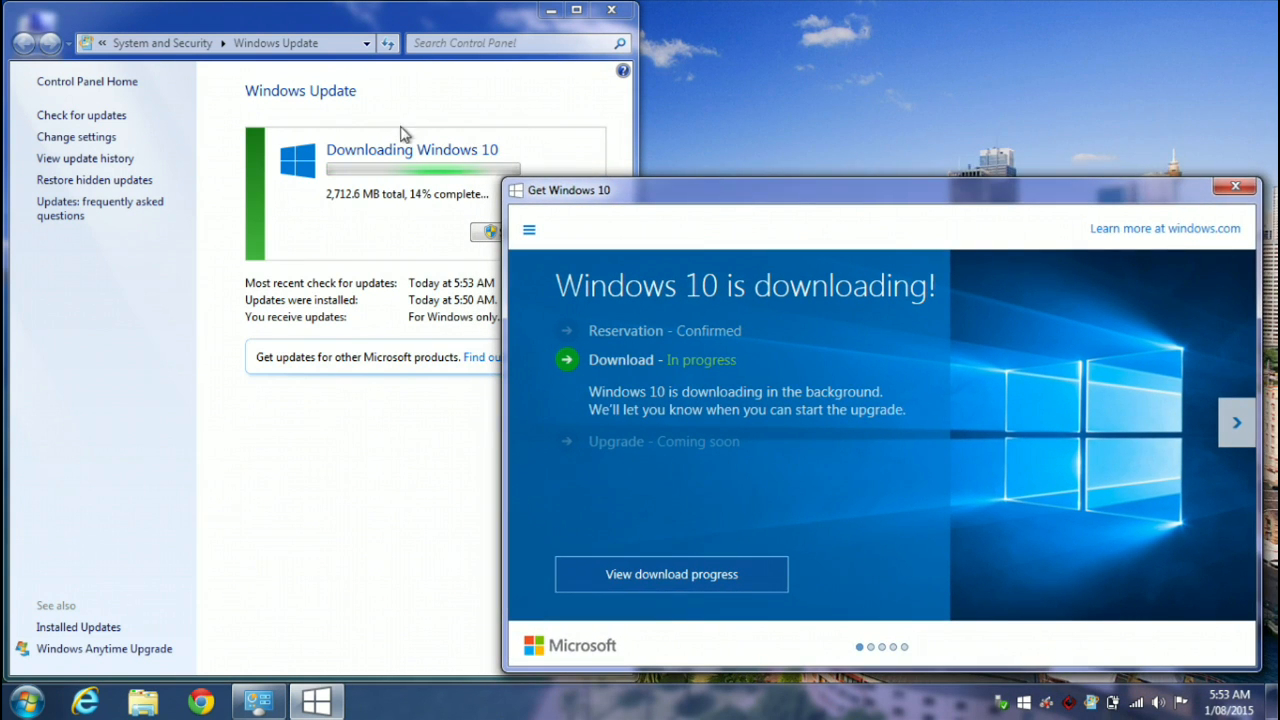
click(717, 90)
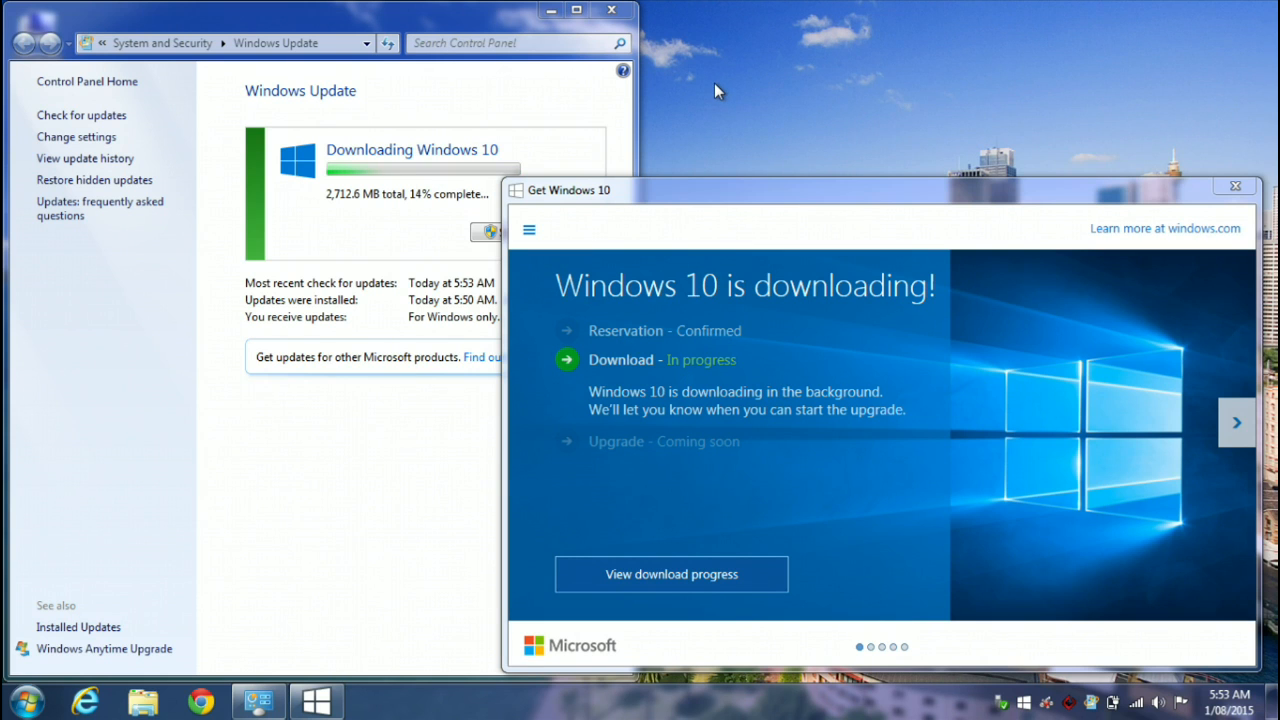
mouse_move(668, 197)
mouse_down()
mouse_move(818, 131)
mouse_move(760, 118)
mouse_up()
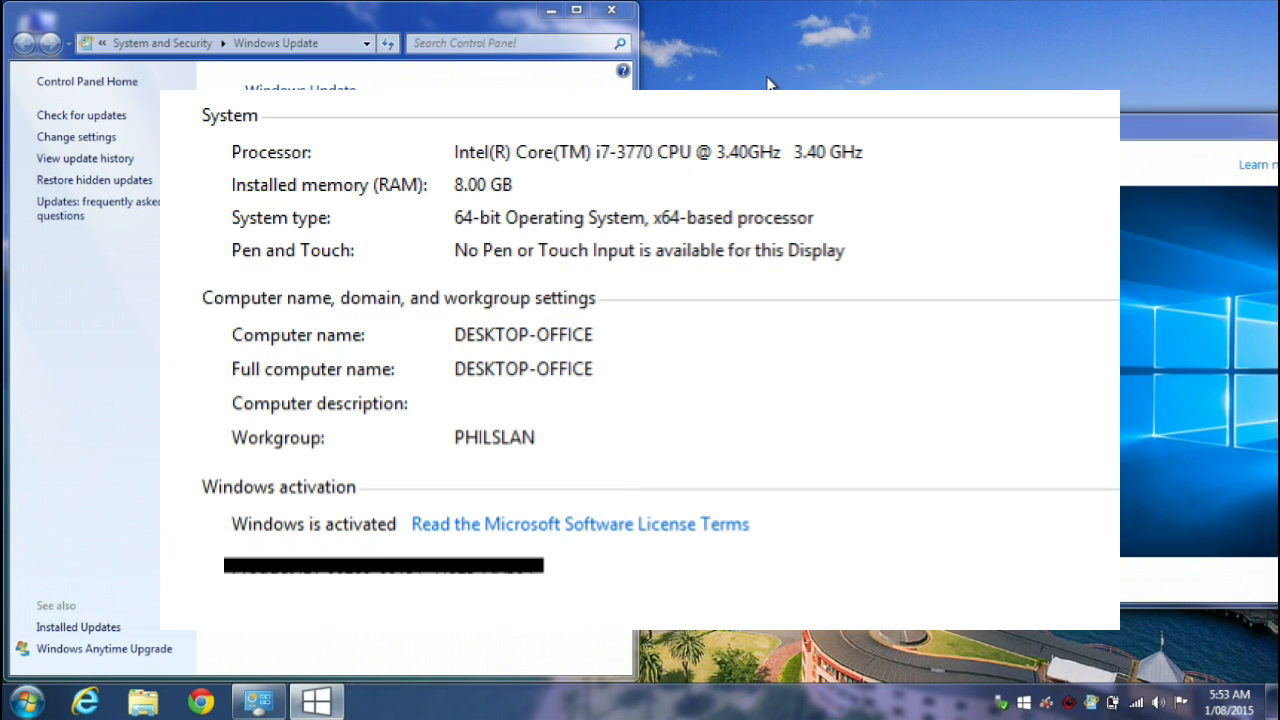
Close the update windows and reopen Get Windows 10 from the tray icon.
click(611, 9)
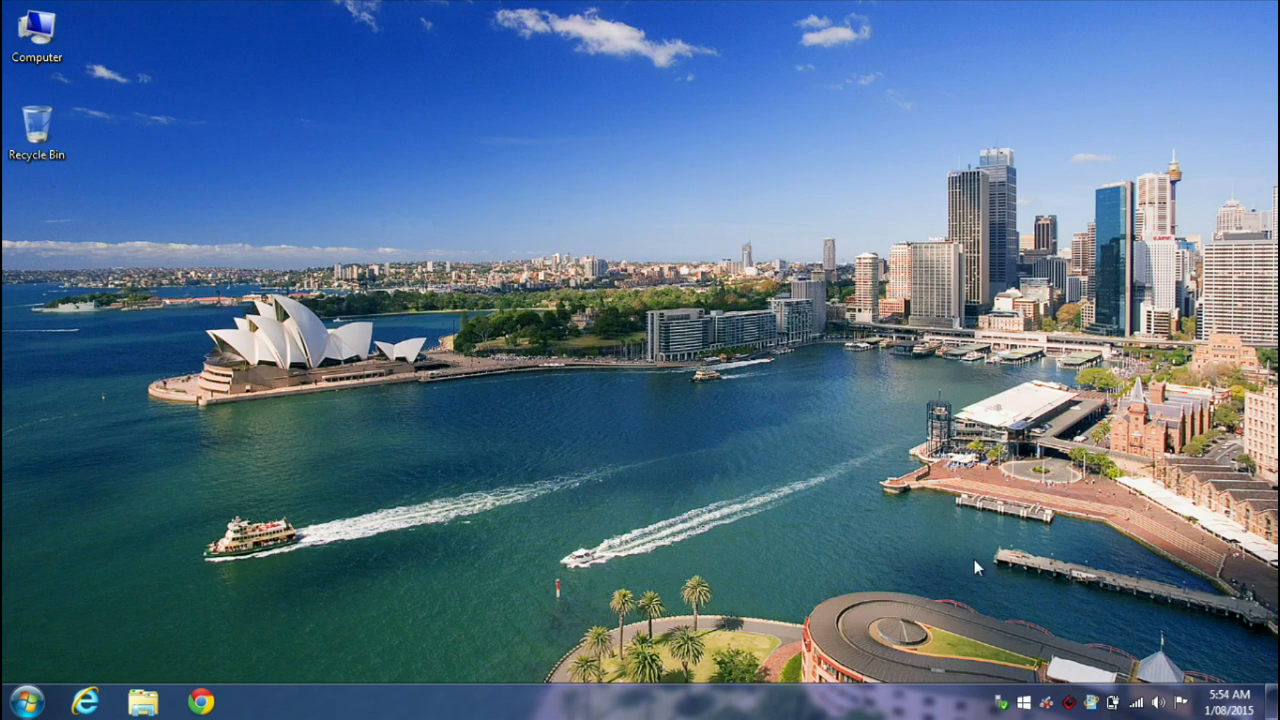
click(1024, 702)
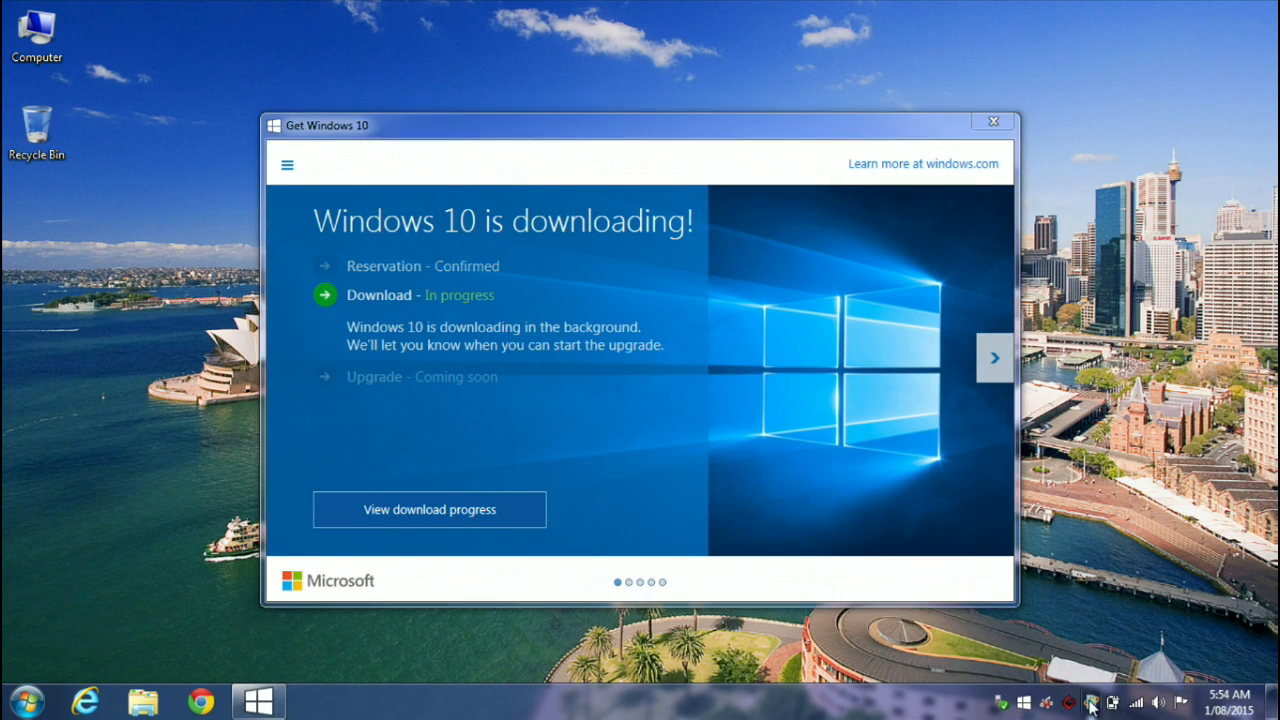
Stop the Windows 10 download, close both update windows and launch Internet Explorer.
click(1092, 702)
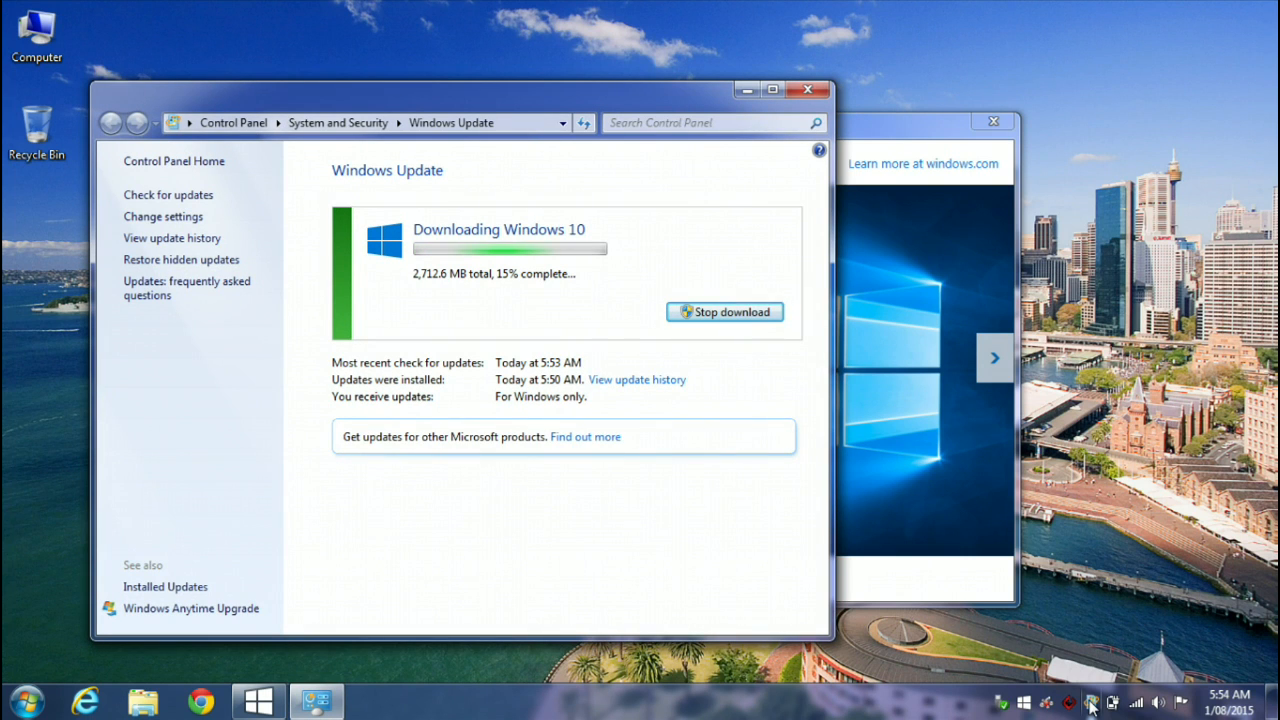
click(731, 314)
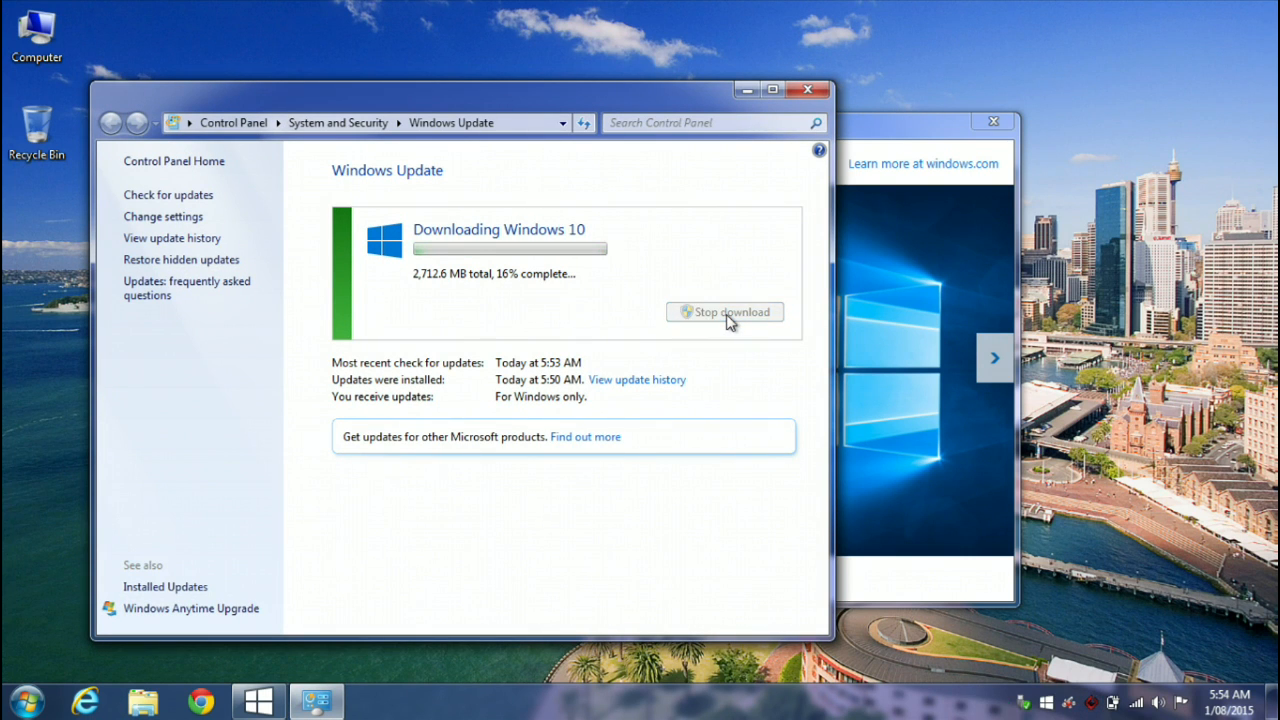
click(806, 92)
click(993, 121)
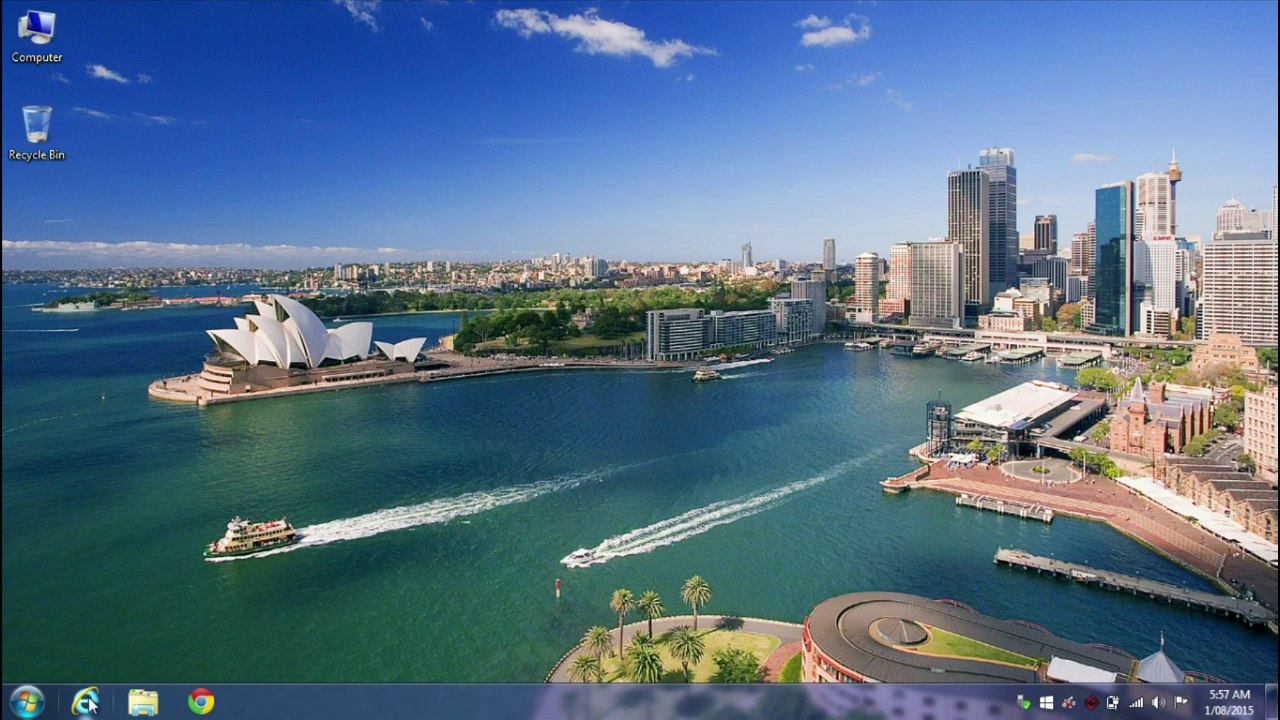
click(87, 704)
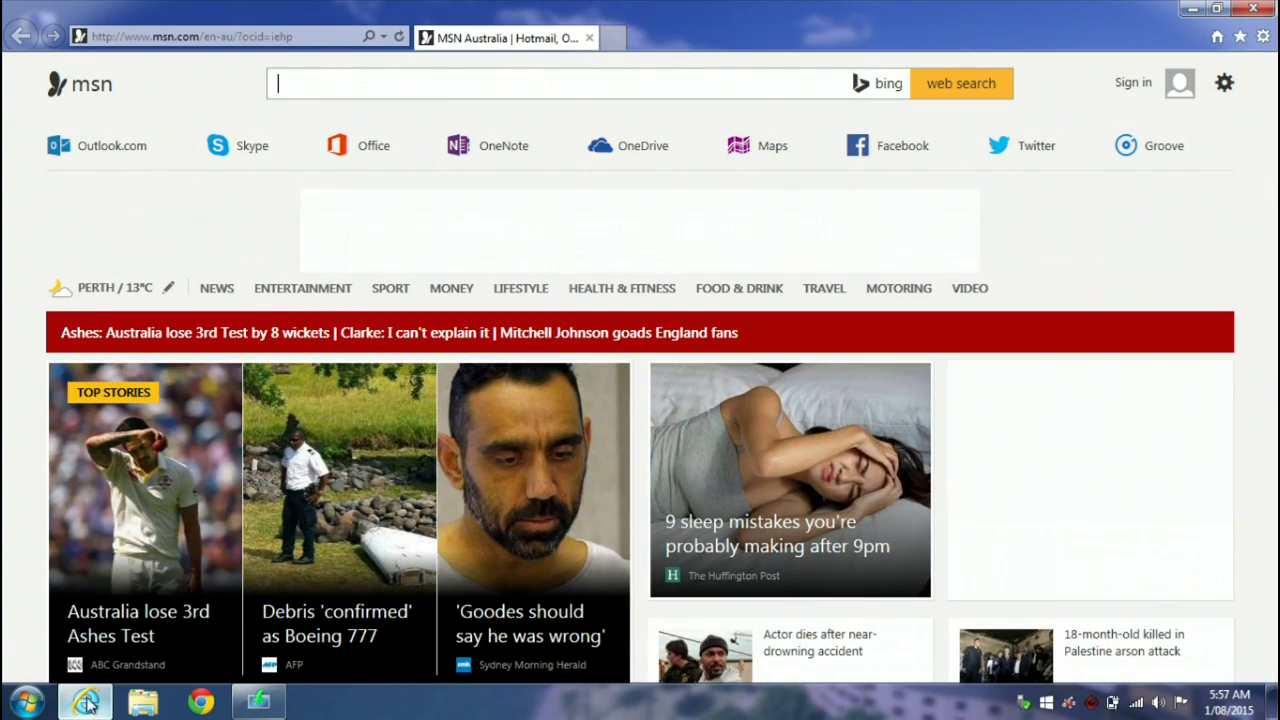
text(w)
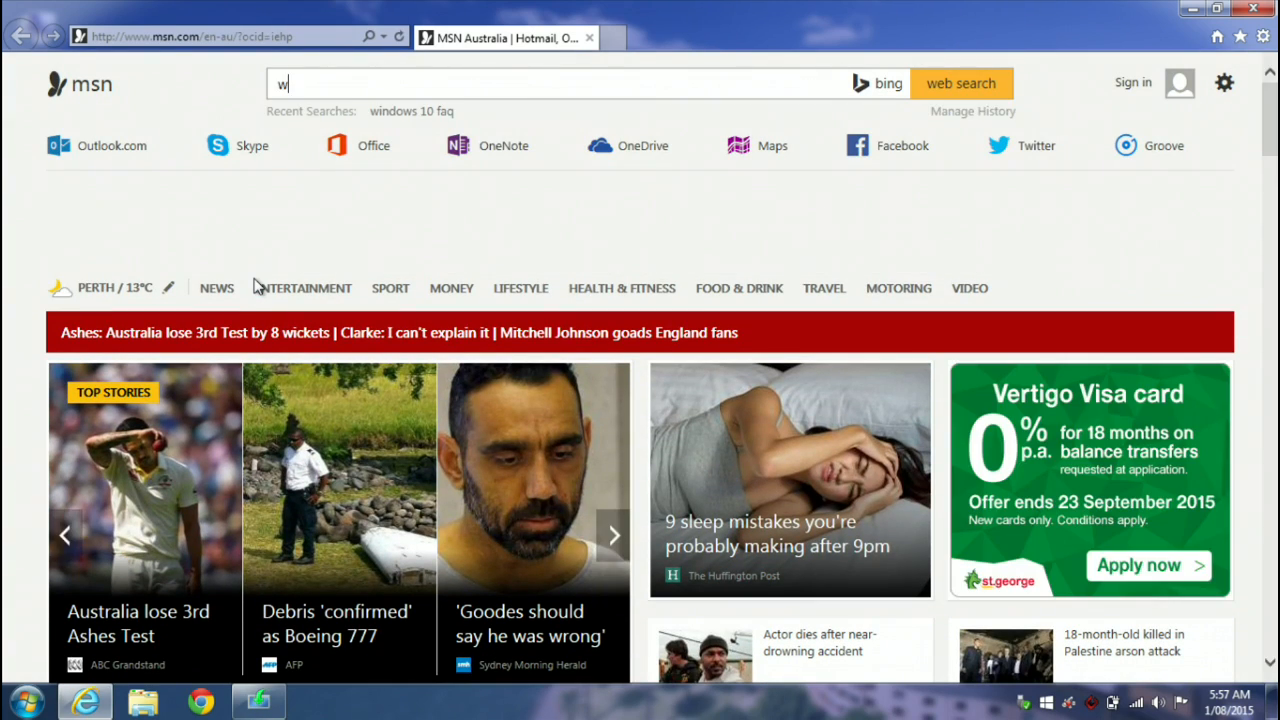
text(indows 10 faq)
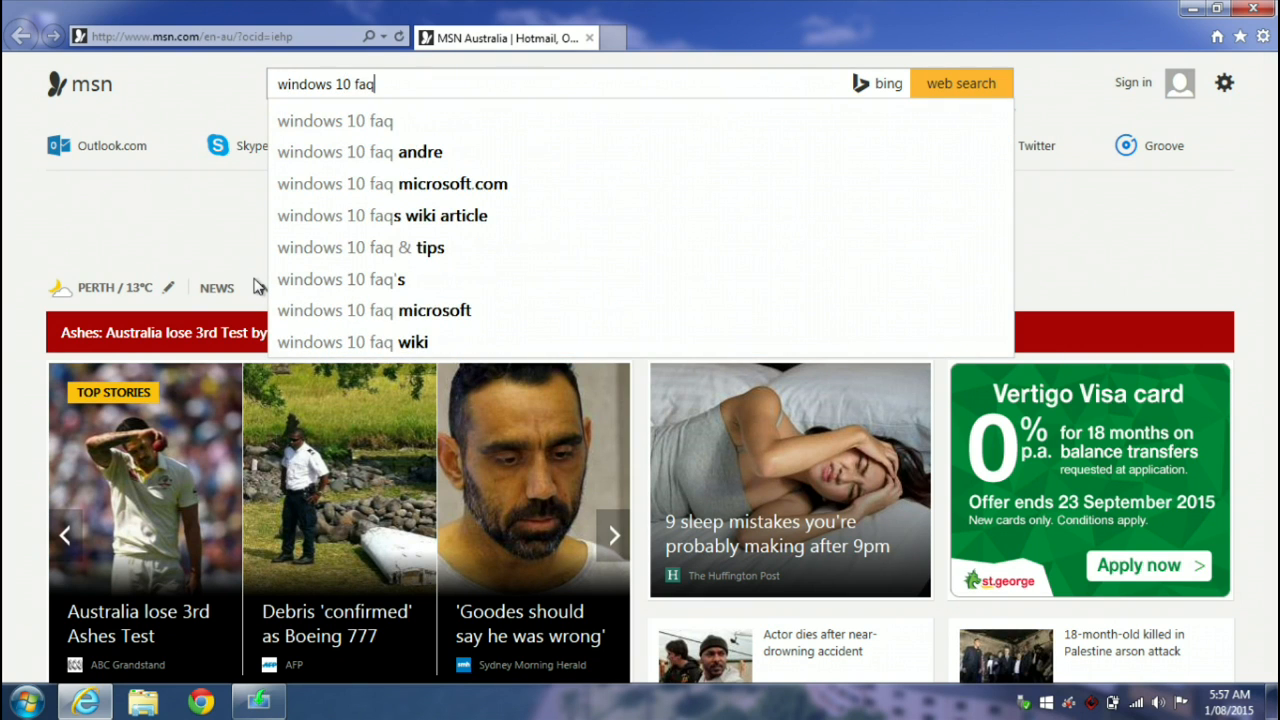
Search for 'windows 10 faq' and open the Windows 10 FAQ & Tips result.
key(Return)
click(240, 228)
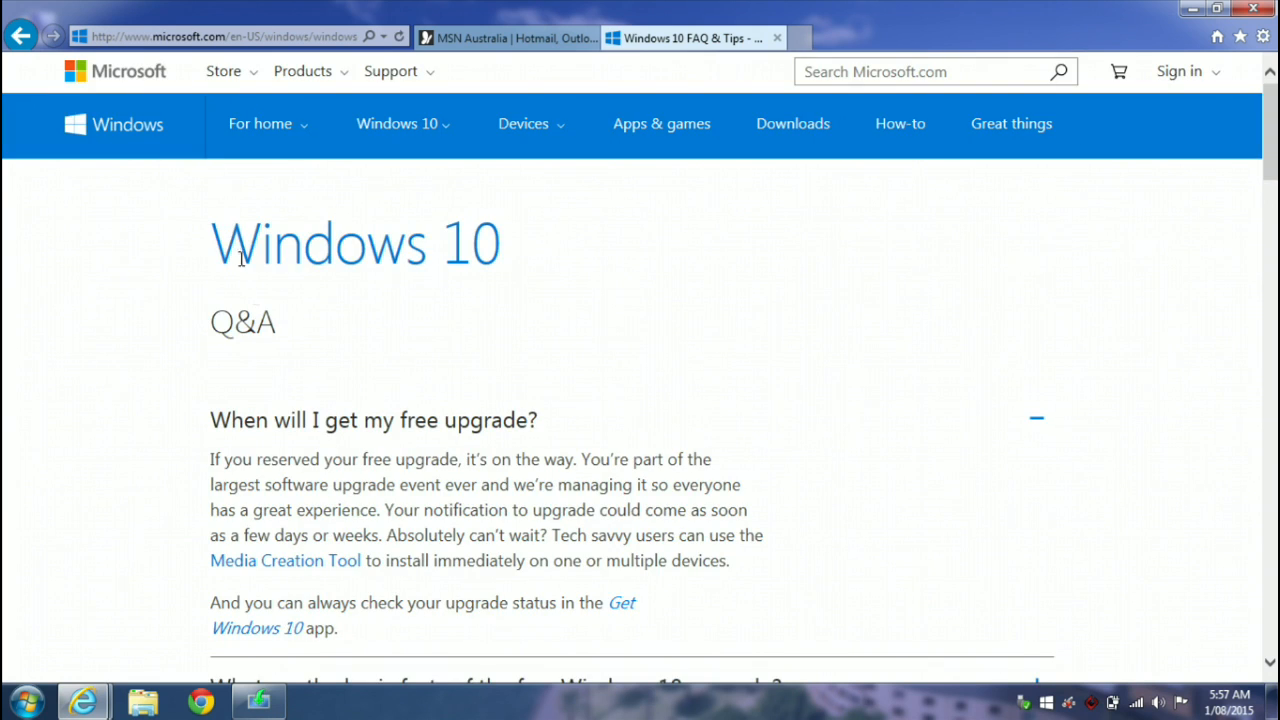
Download the 64-bit Media Creation Tool and save it to the Desktop.
click(296, 560)
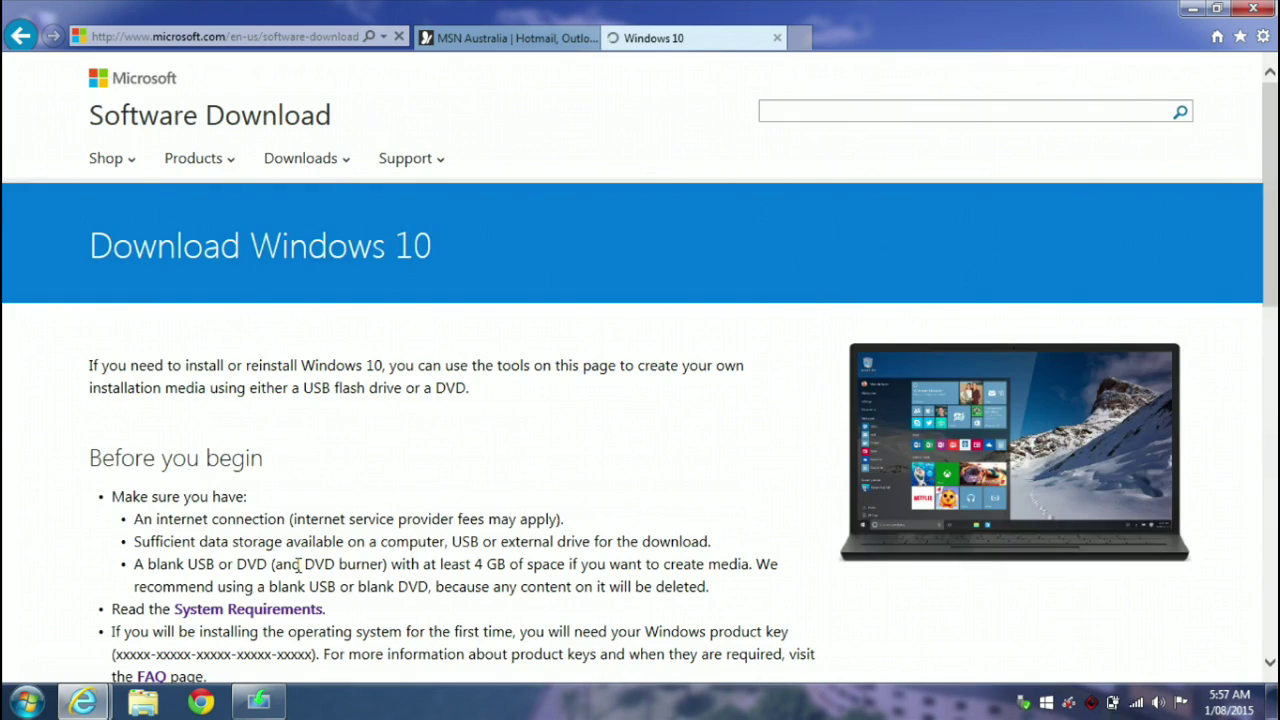
scroll(296, 565, down, 4)
scroll(296, 565, down, 4)
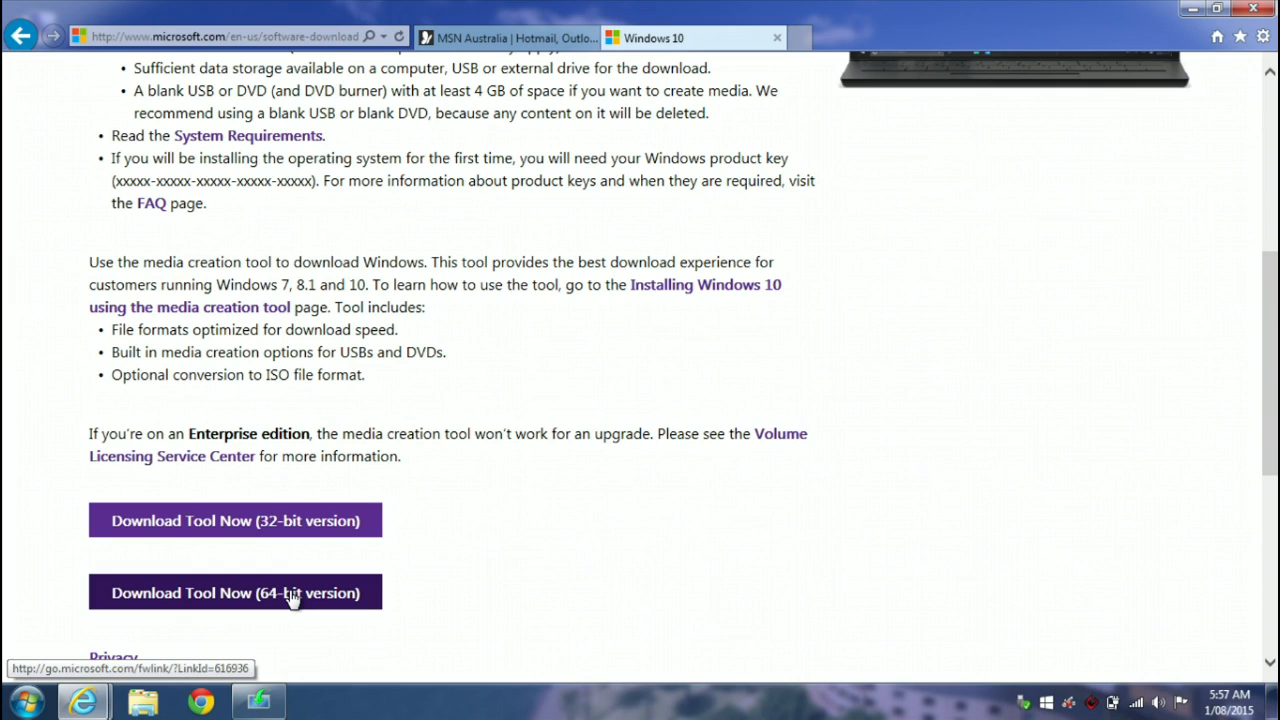
click(292, 596)
click(972, 661)
click(1030, 640)
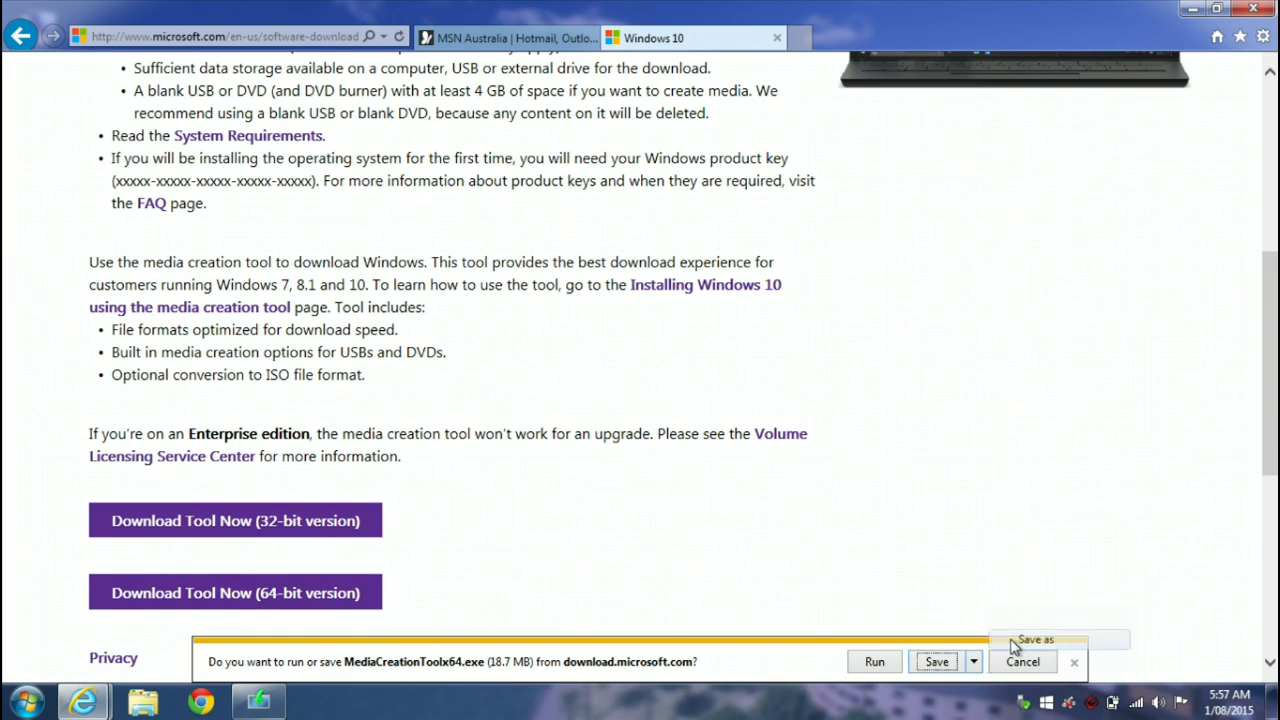
click(366, 234)
click(783, 527)
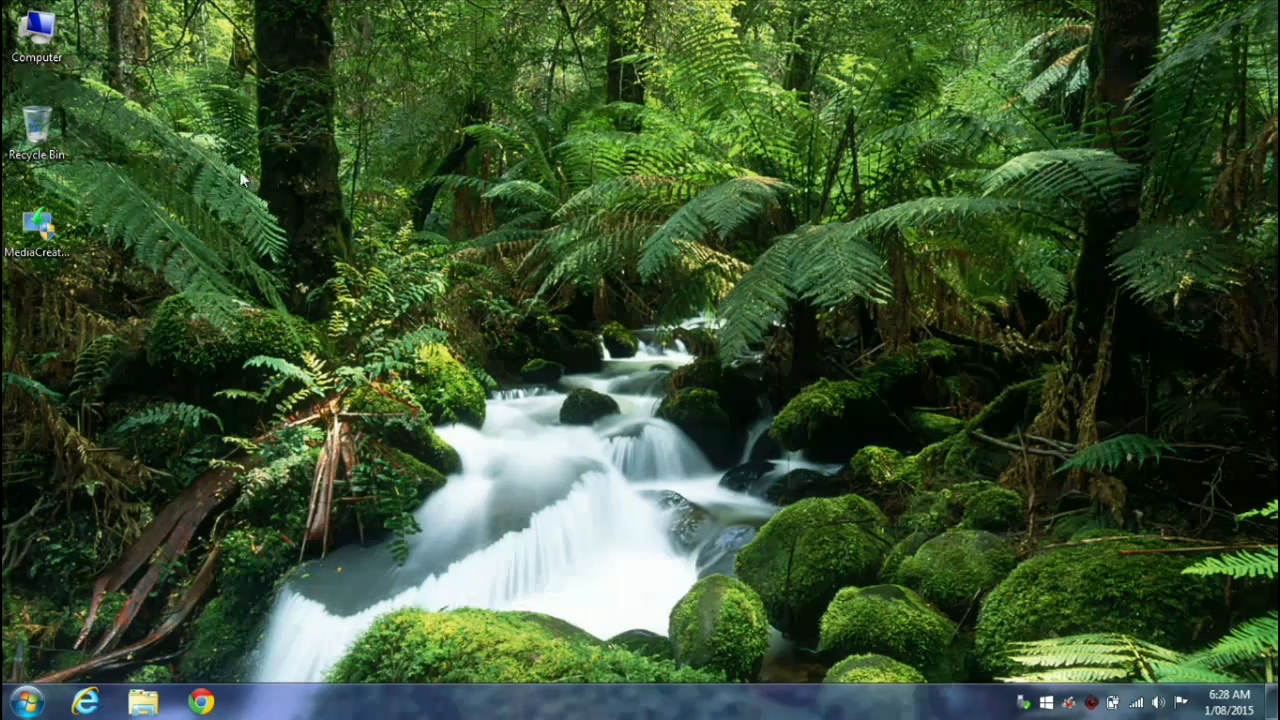
Launch MediaCreationTool from the desktop and allow it in User Account Control.
double_click(53, 230)
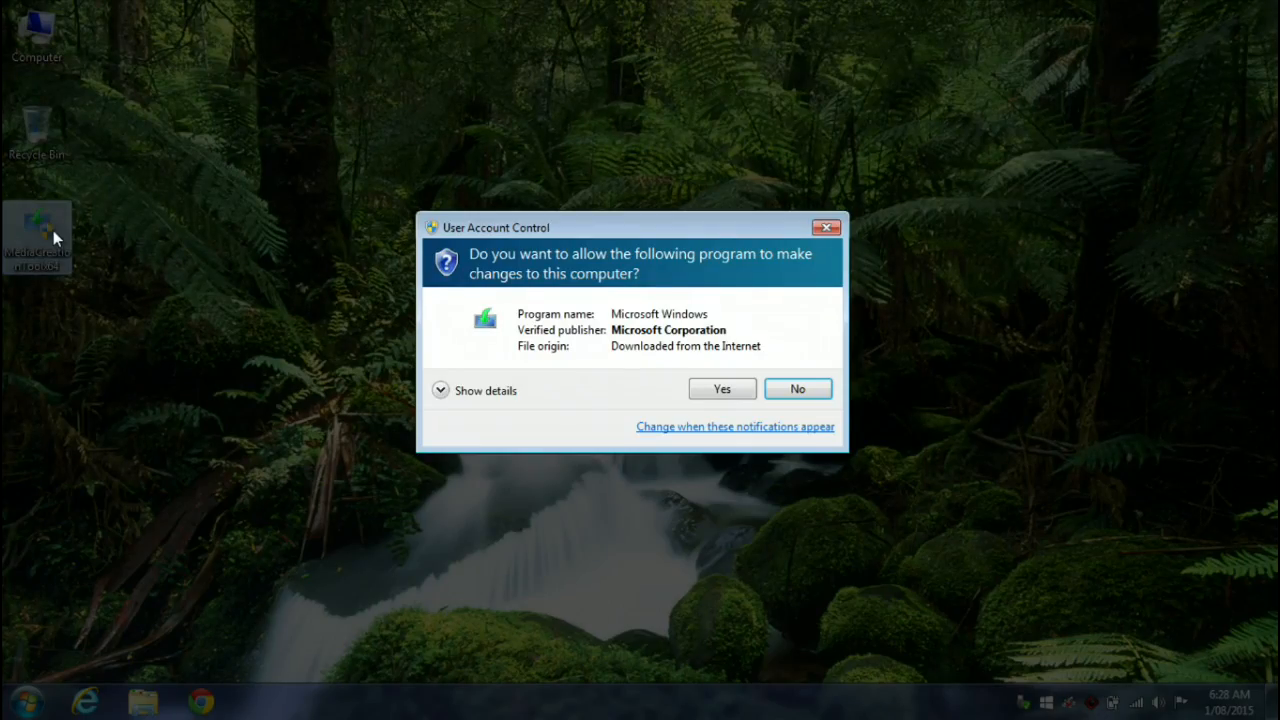
click(722, 389)
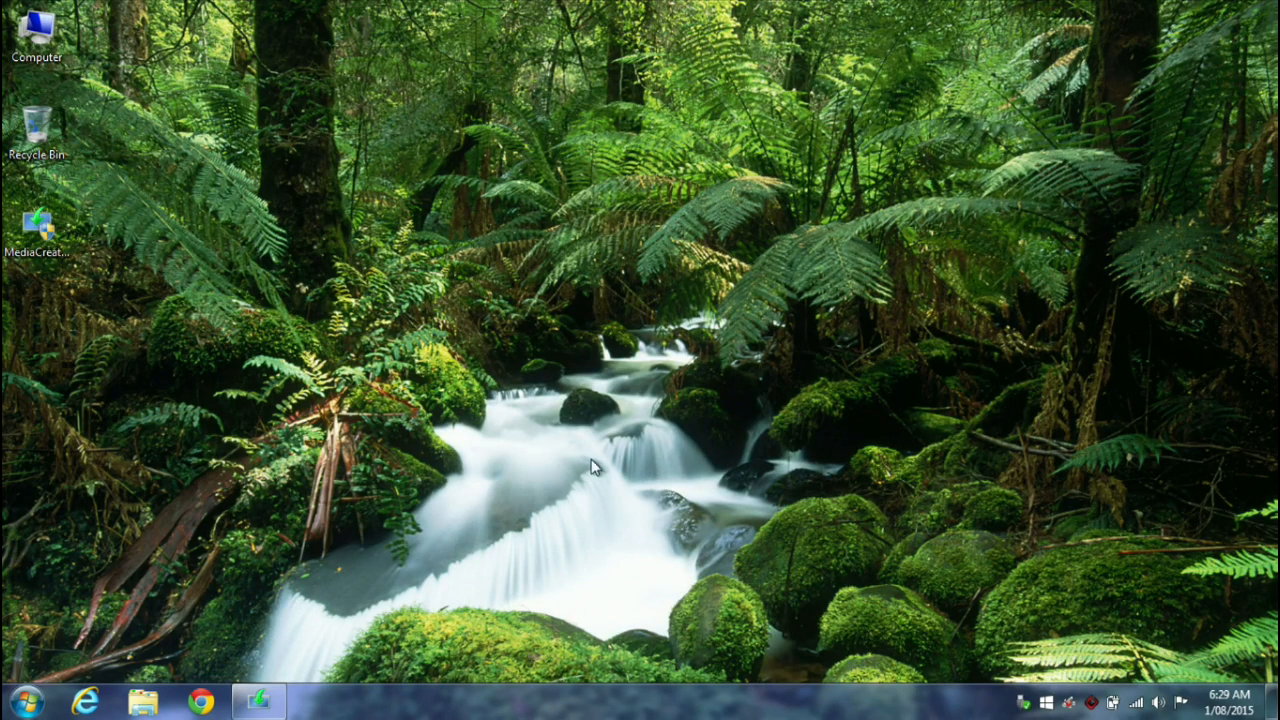
Choose 'Create installation media for another PC' in Windows 10 Setup and continue.
click(258, 700)
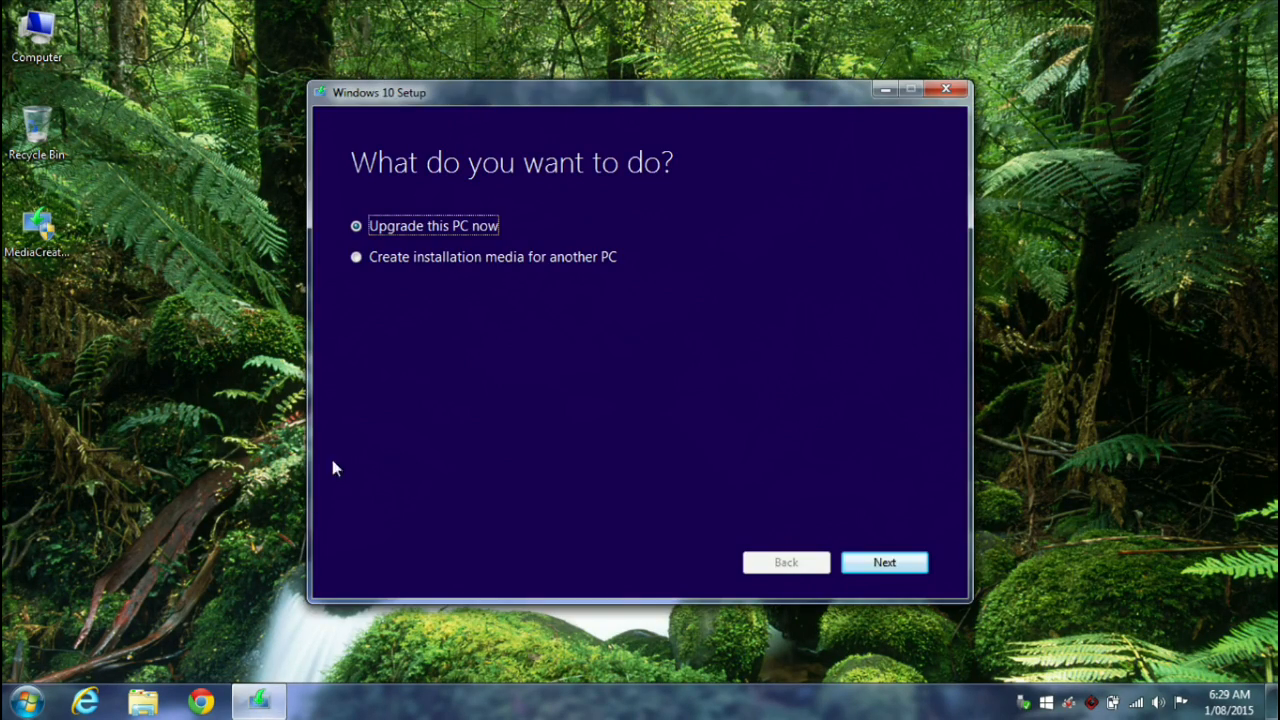
click(446, 256)
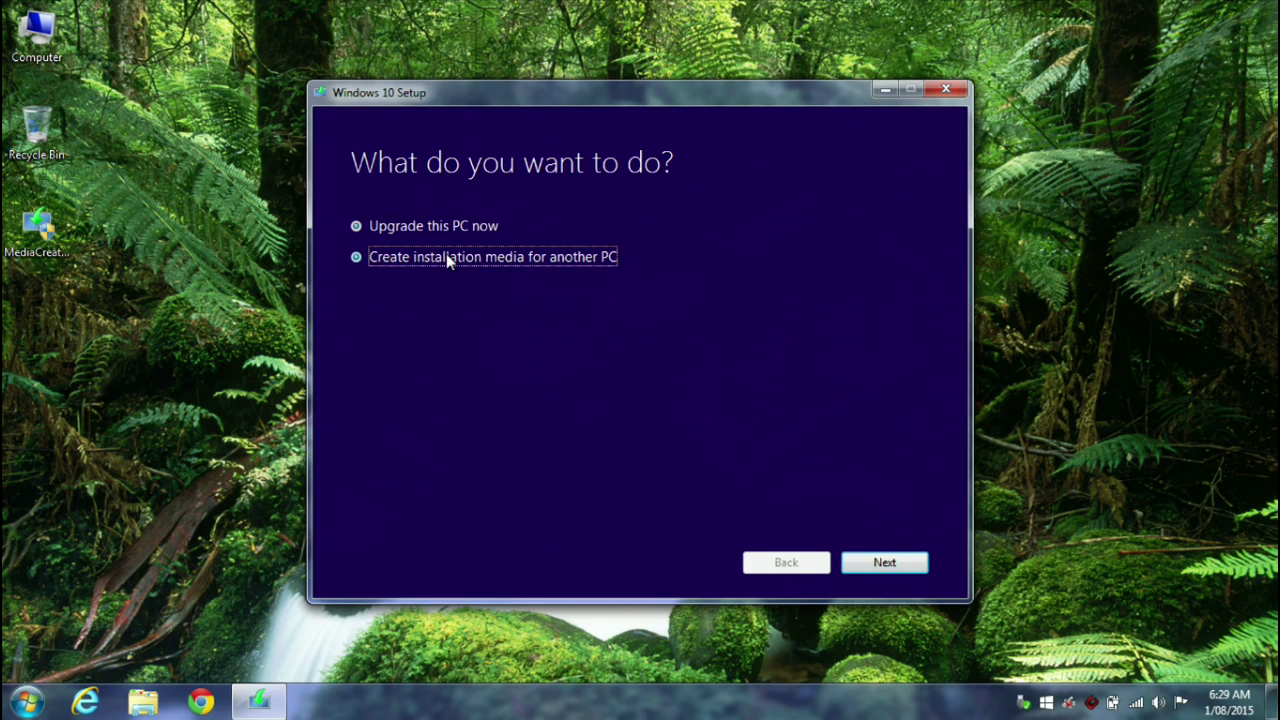
click(884, 563)
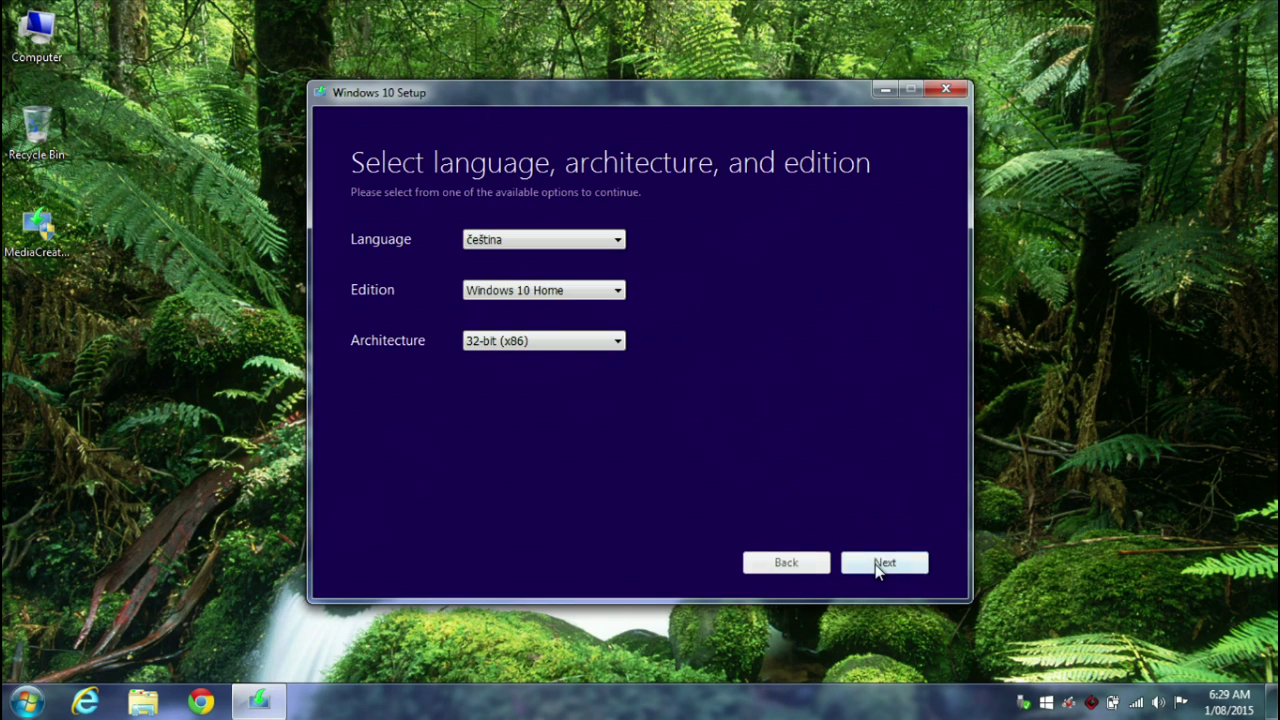
Set language English (United Kingdom), edition Windows 10 Home and architecture 64-bit (x64).
click(500, 240)
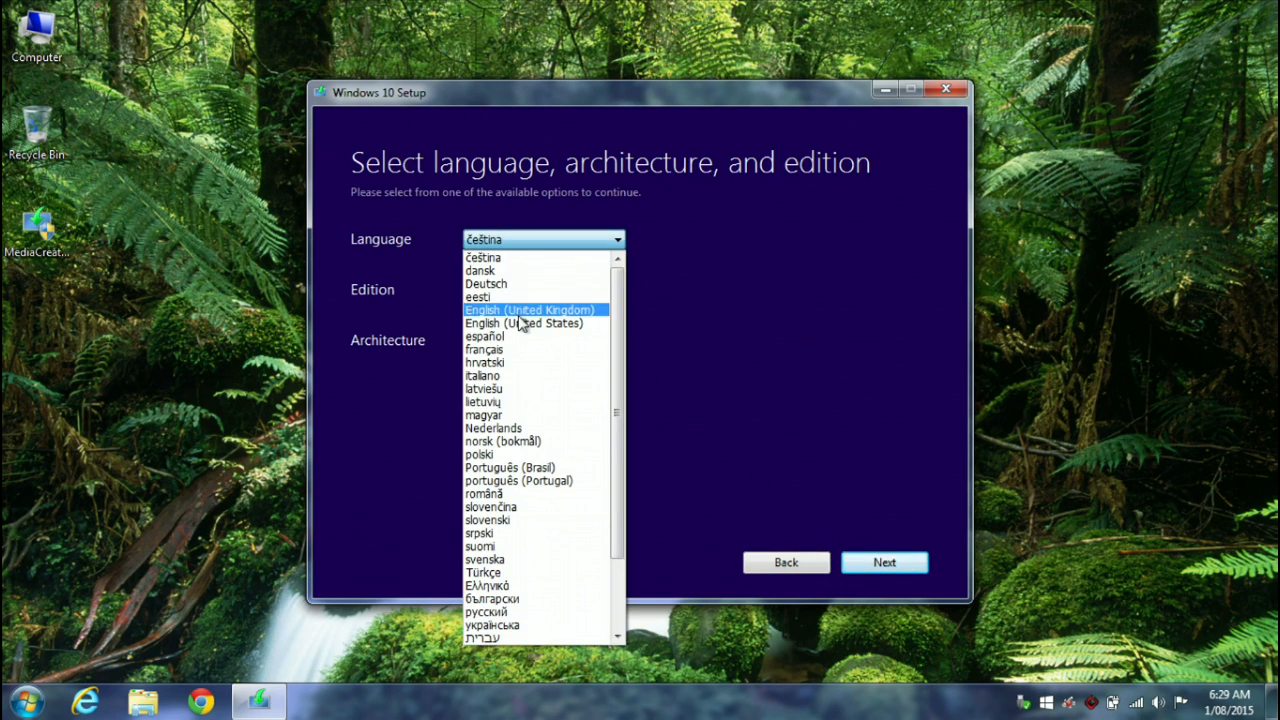
click(528, 310)
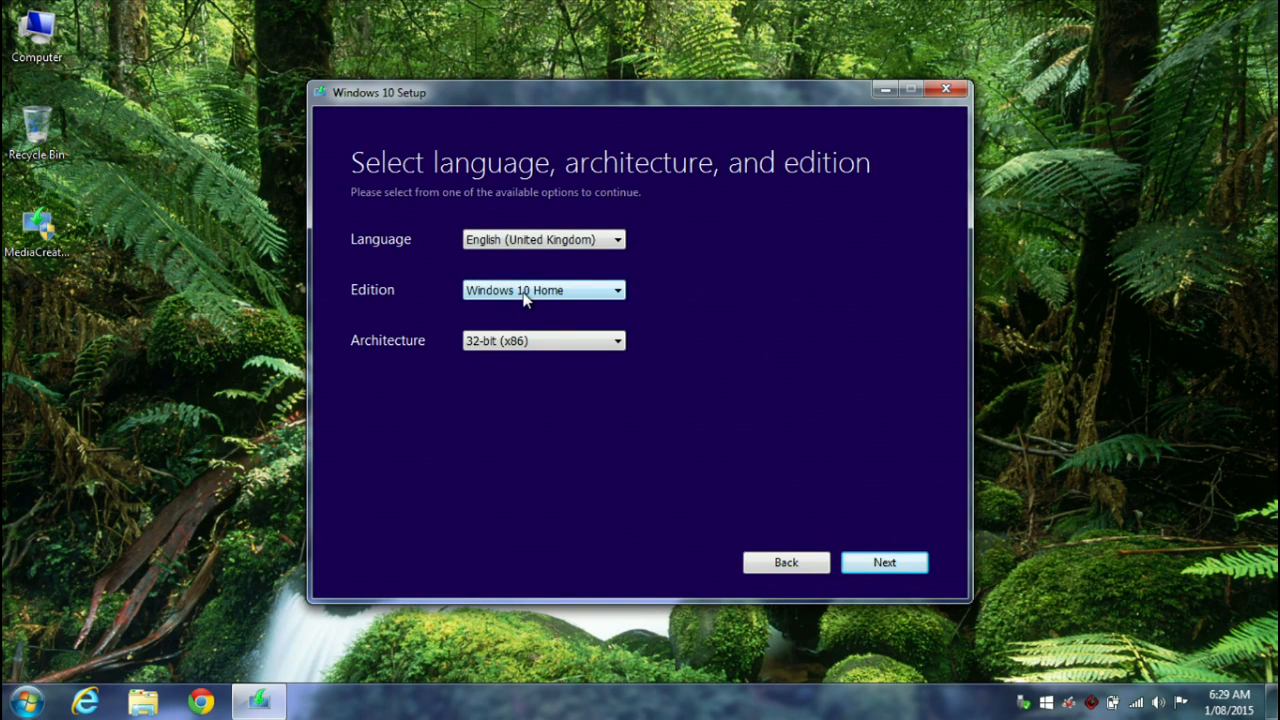
click(525, 296)
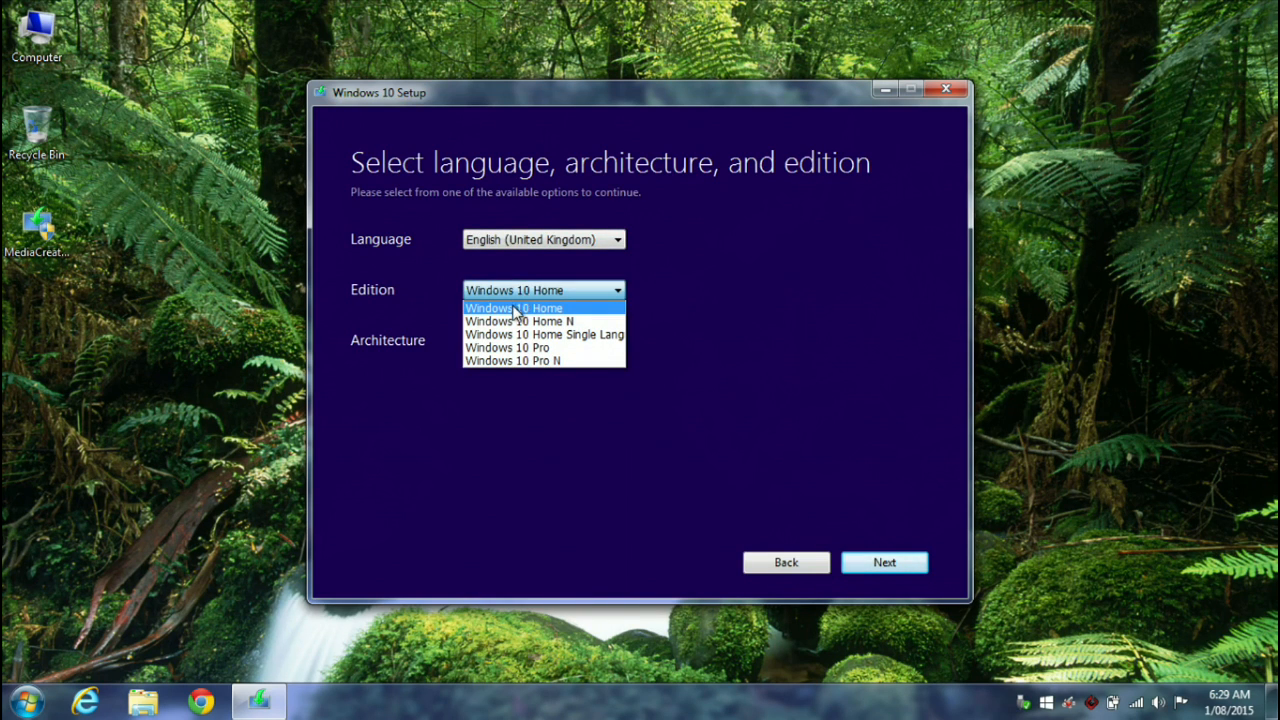
click(516, 309)
click(525, 341)
click(510, 370)
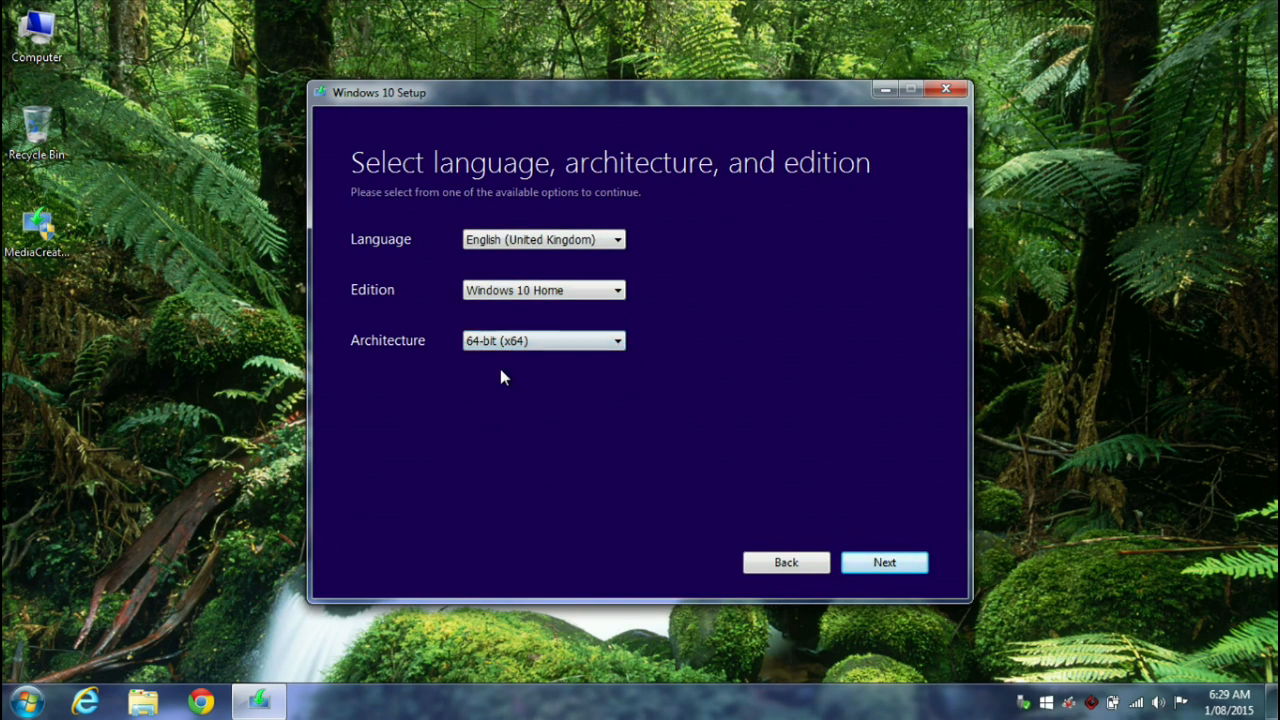
Pick USB flash drive, select D: (KINGSTON8GB) and start creating the Windows 10 media.
click(884, 562)
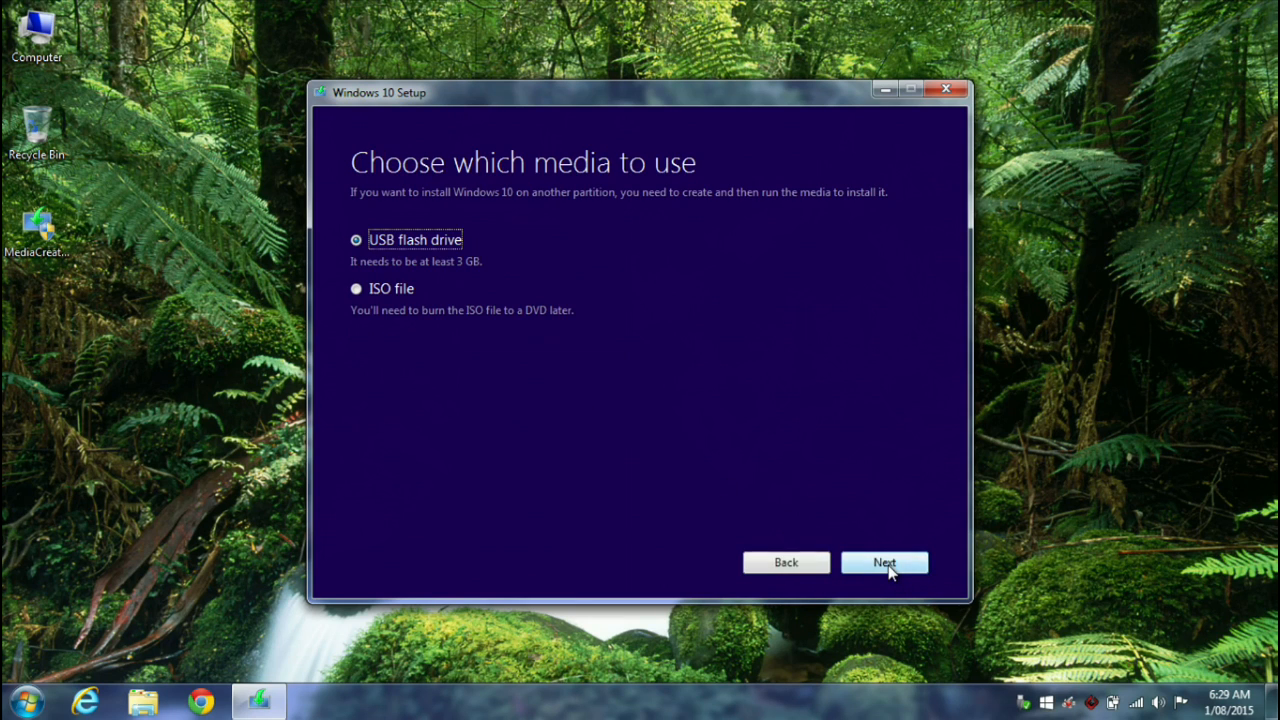
click(885, 565)
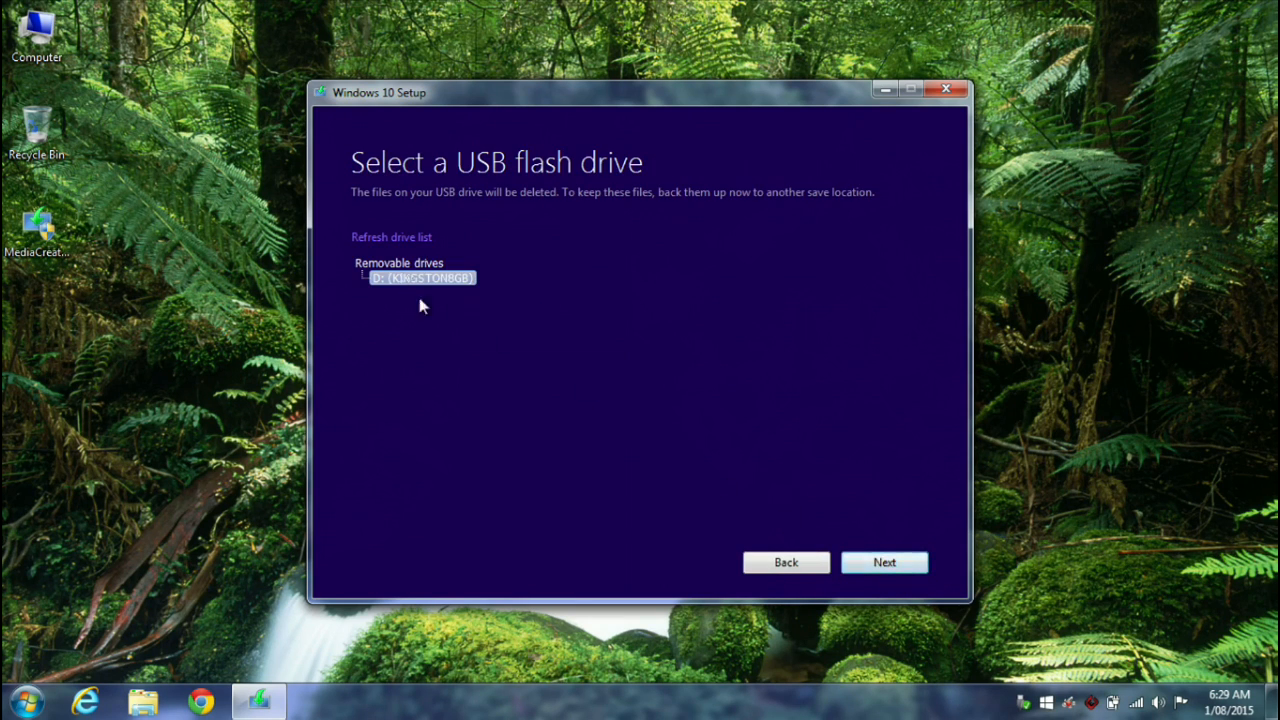
click(880, 562)
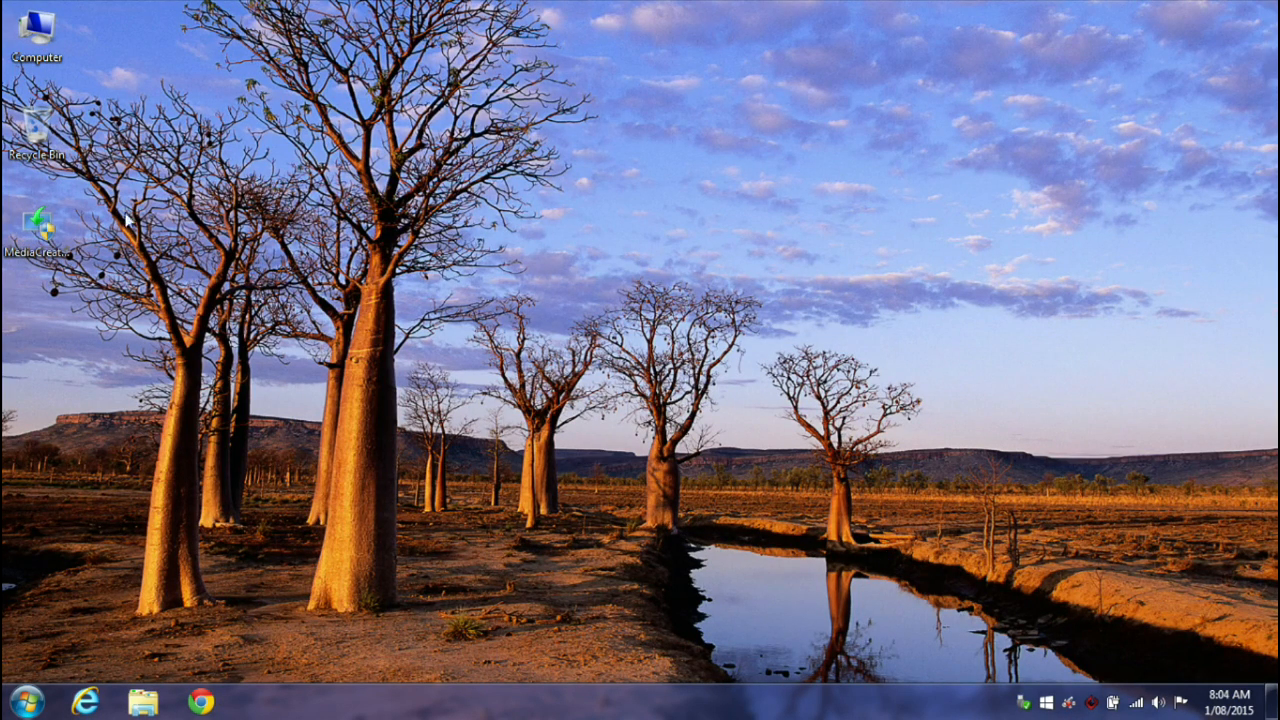
Run setup from the ESD-USB (D:) drive in Computer and allow it in UAC.
double_click(37, 35)
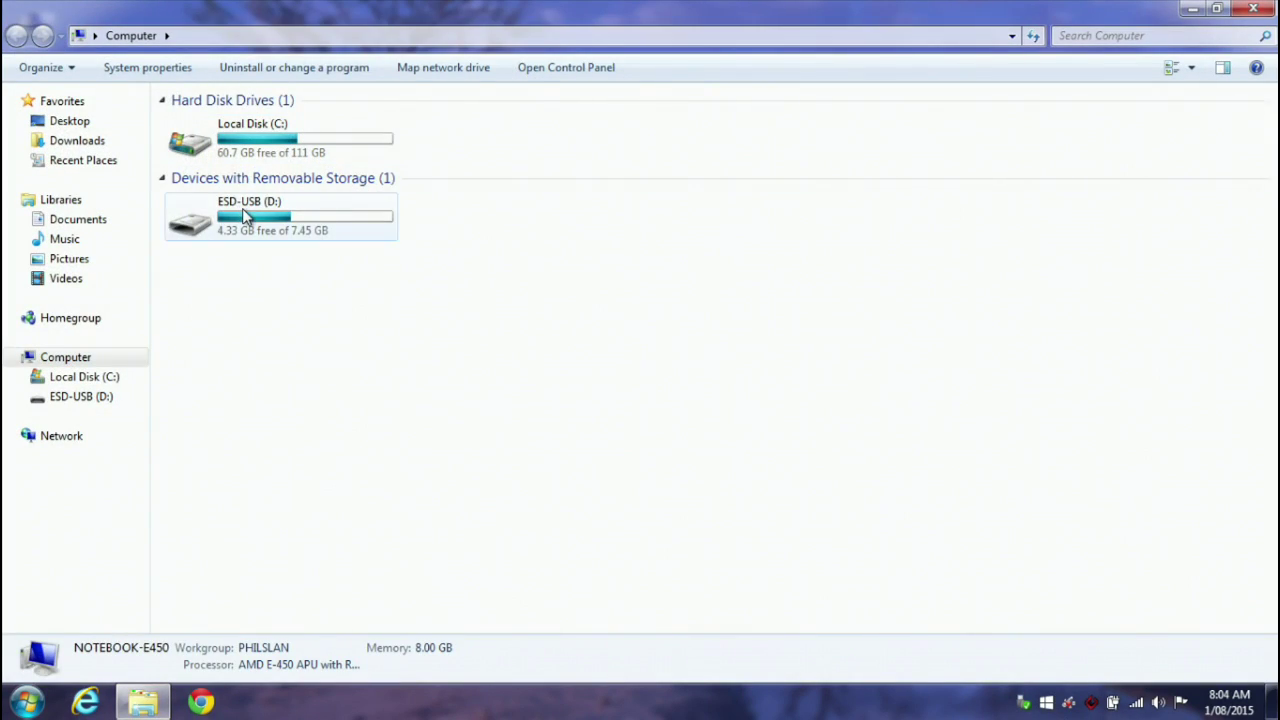
double_click(245, 215)
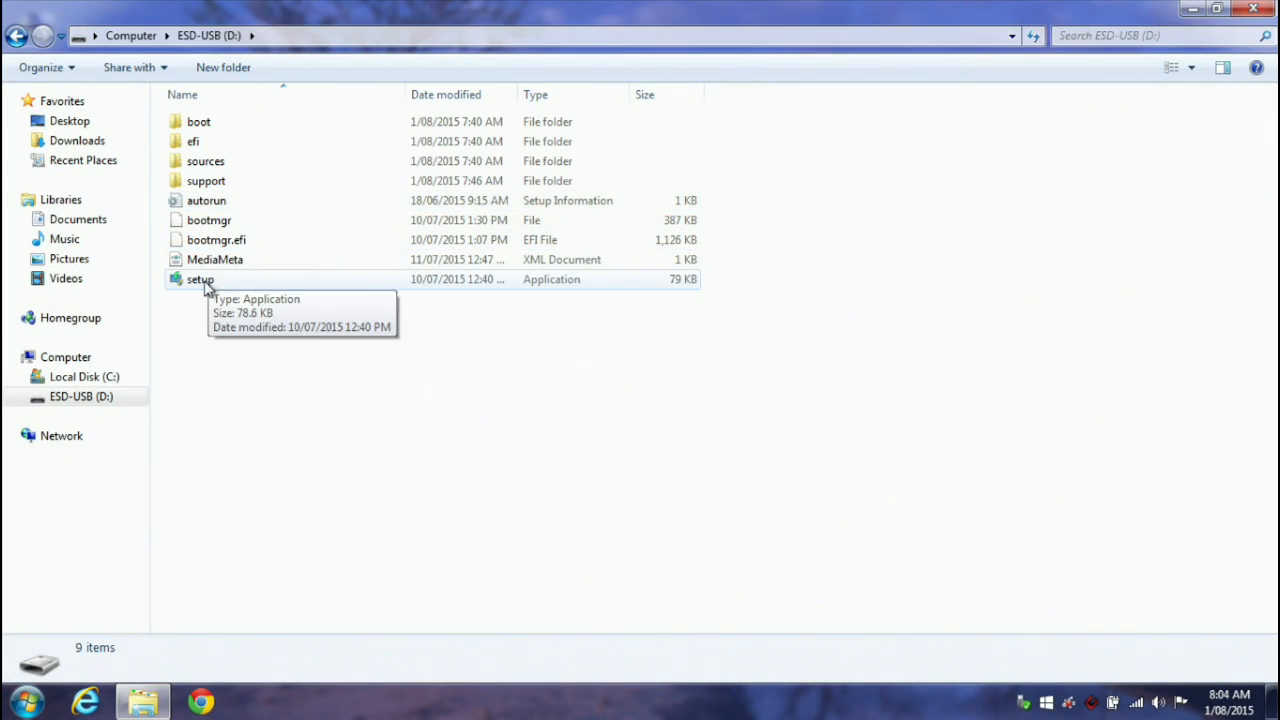
double_click(200, 279)
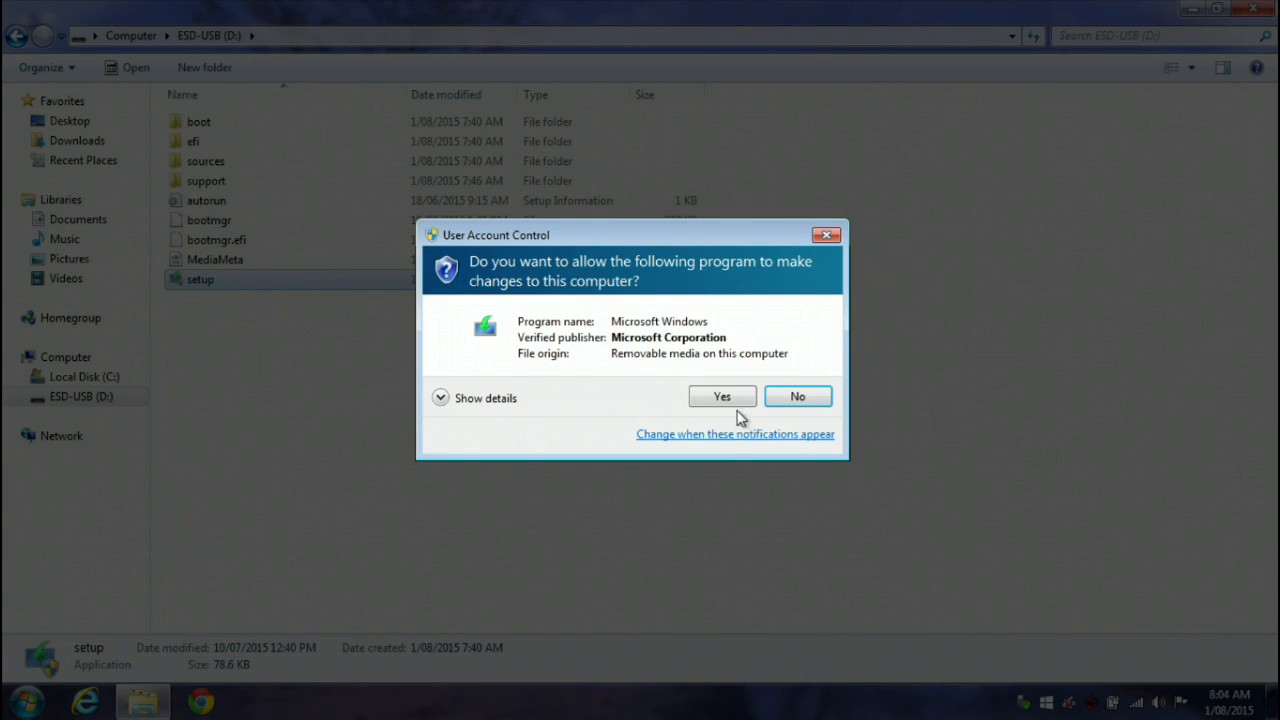
click(722, 396)
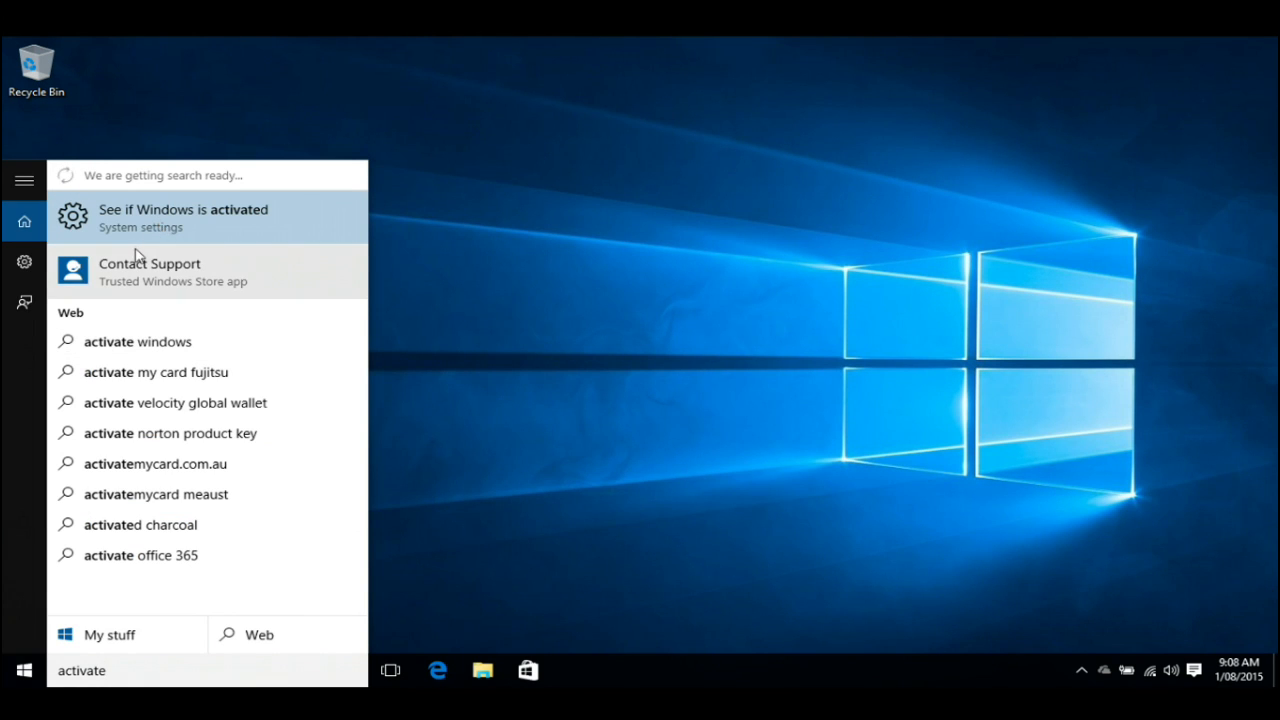
Open the 'See if Windows is activated' result to show the Activation settings.
click(136, 225)
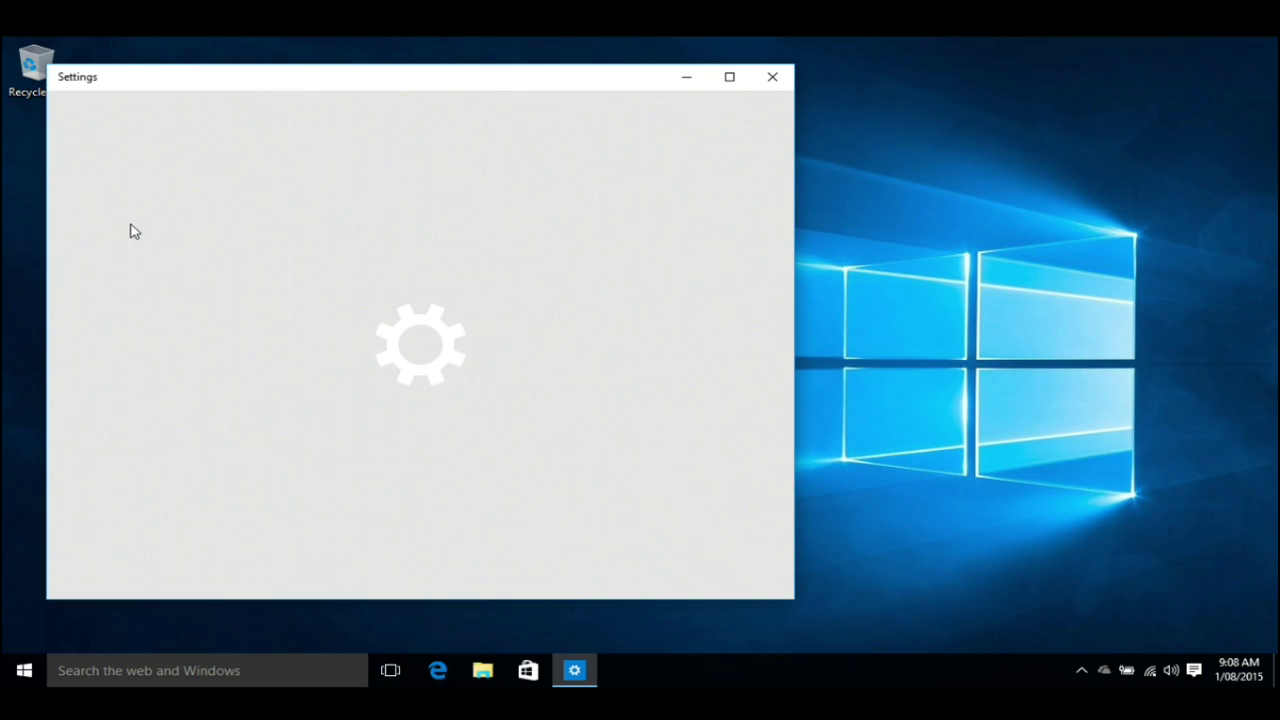